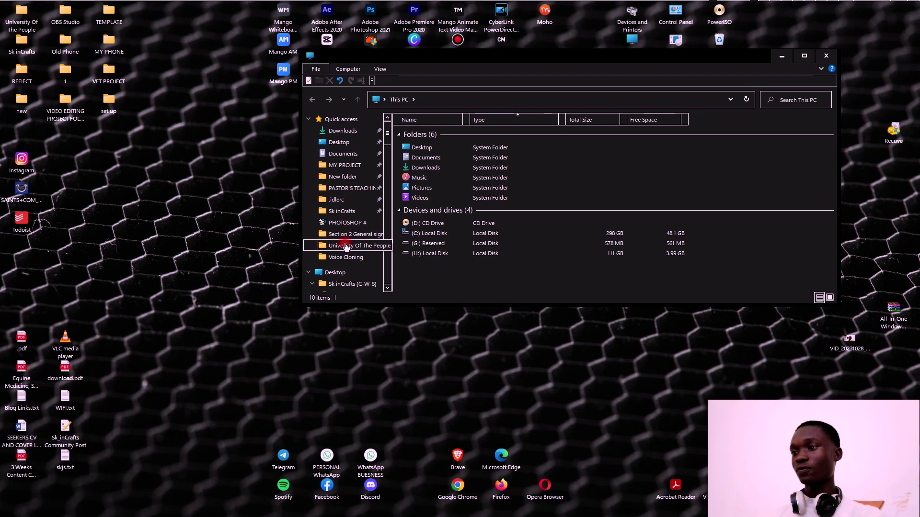
# Play MY VOICE.mp3 from the Voice Cloning folder to listen to the voice sample, and return to the folder
pyautogui.click(346, 257)
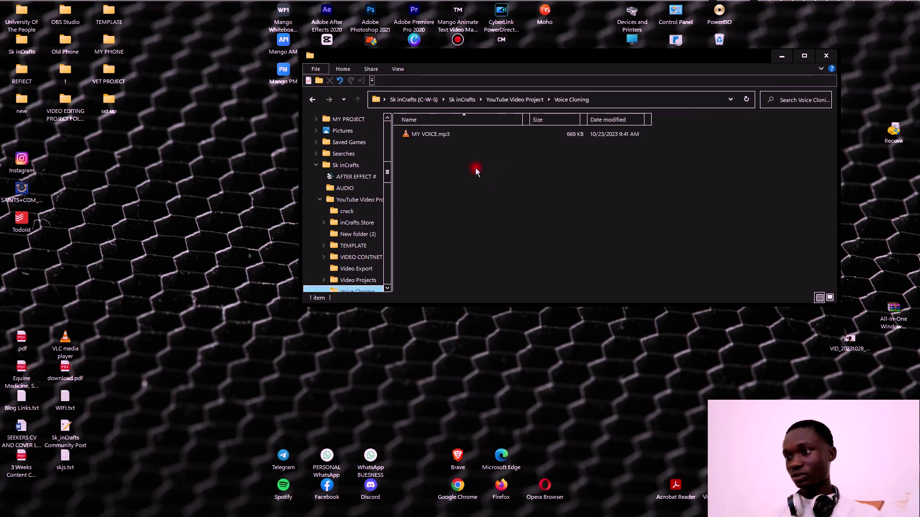
pyautogui.doubleClick(444, 138)
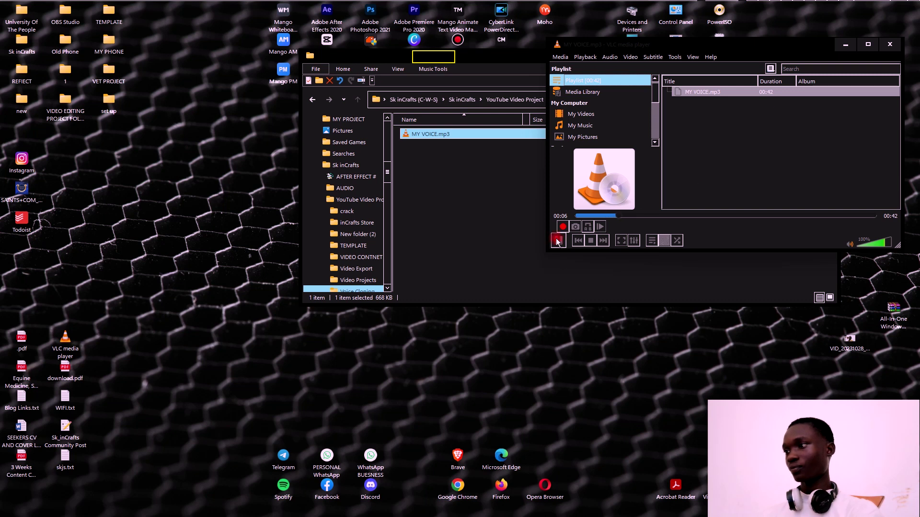
pyautogui.click(498, 243)
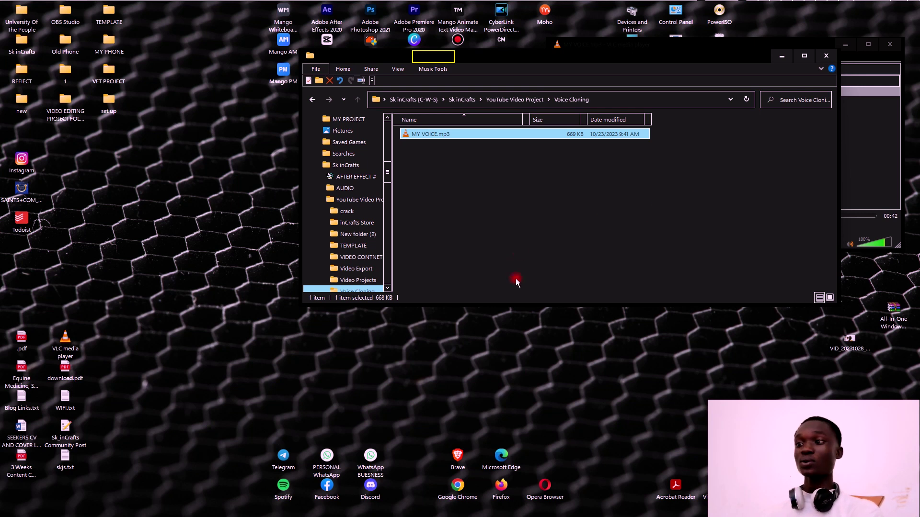
pyautogui.click(493, 433)
pyautogui.click(456, 489)
pyautogui.scroll(-3, 317, 218)
pyautogui.scroll(3, 316, 218)
pyautogui.scroll(-3, 316, 218)
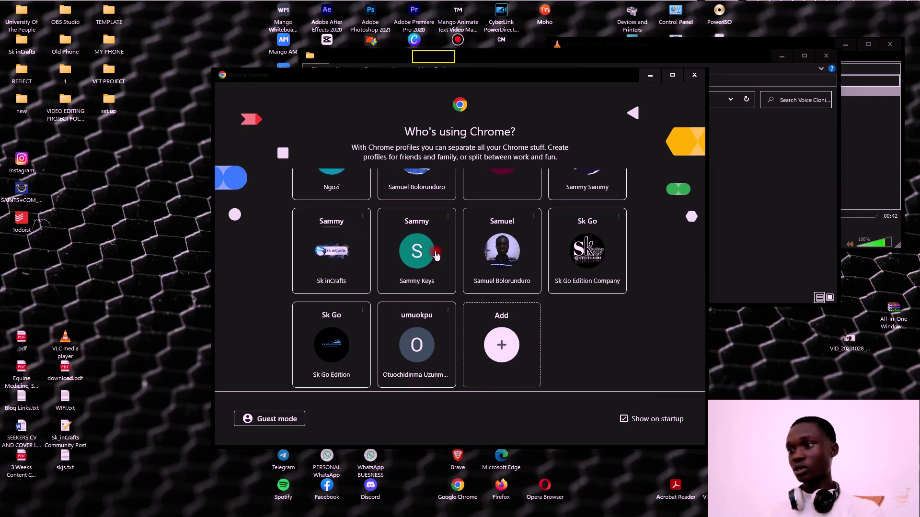
pyautogui.click(328, 353)
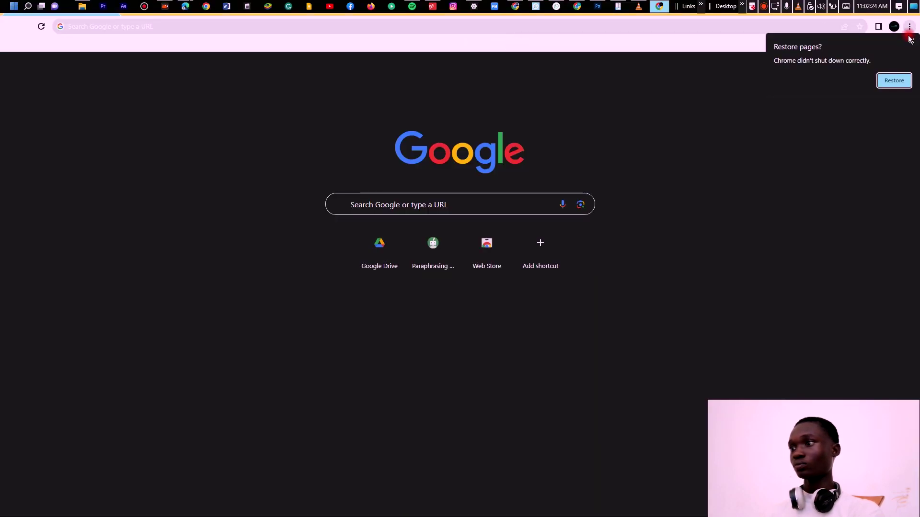
pyautogui.click(909, 7)
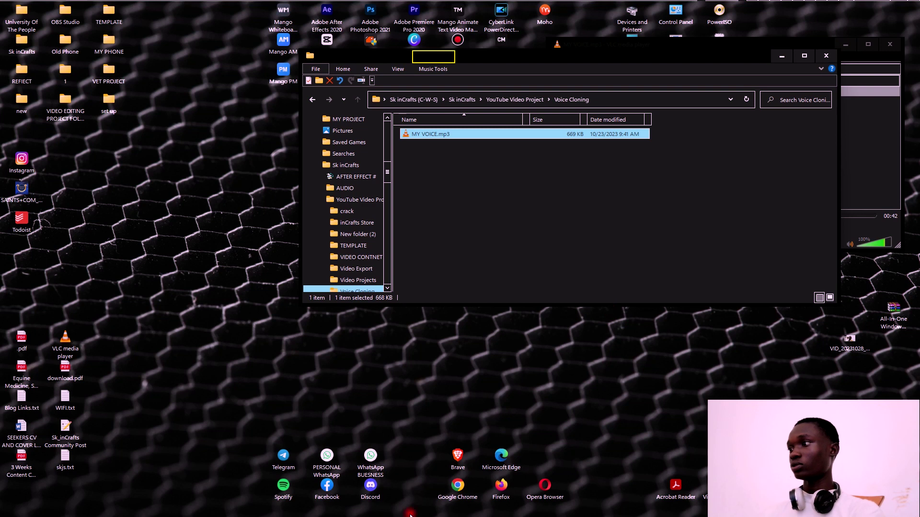
# Switch to Google Chrome with the profile that has the PlayHT shortcut, and resize its window to cover most of the desktop
pyautogui.doubleClick(458, 494)
pyautogui.scroll(-1, 546, 280)
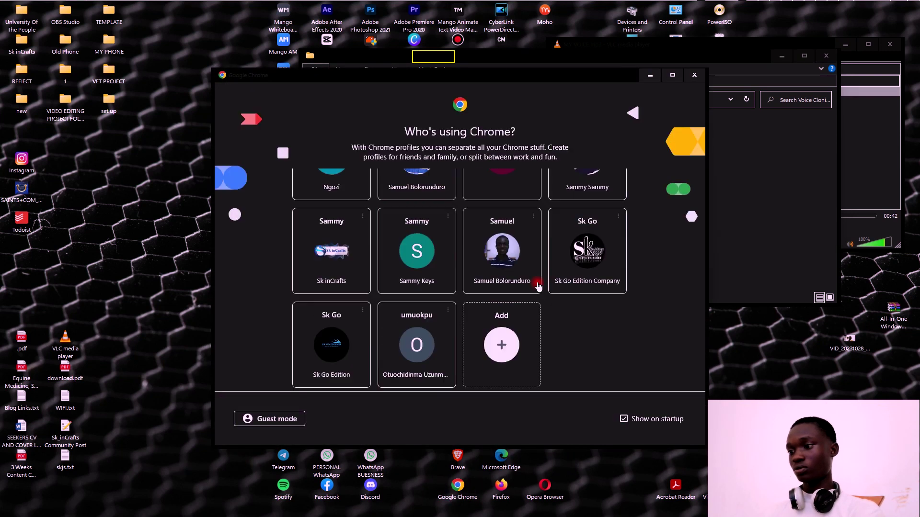
pyautogui.click(515, 271)
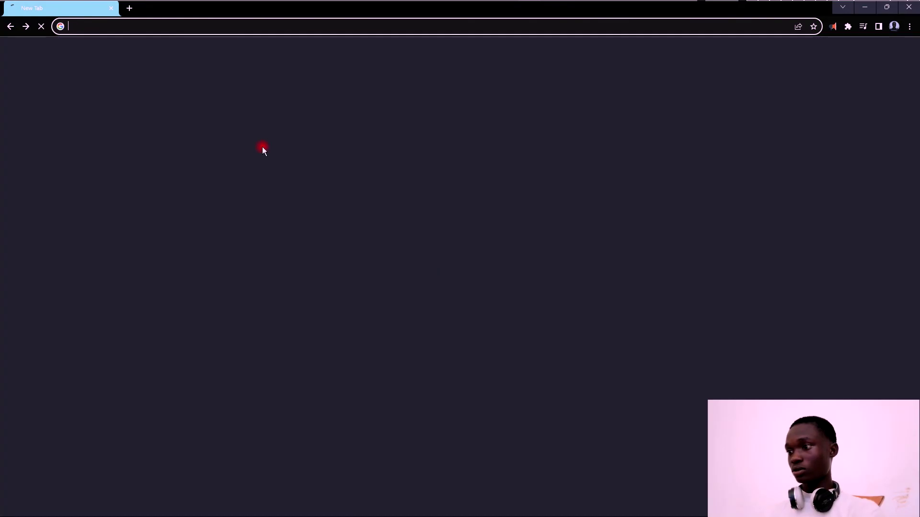
pyautogui.doubleClick(281, 8)
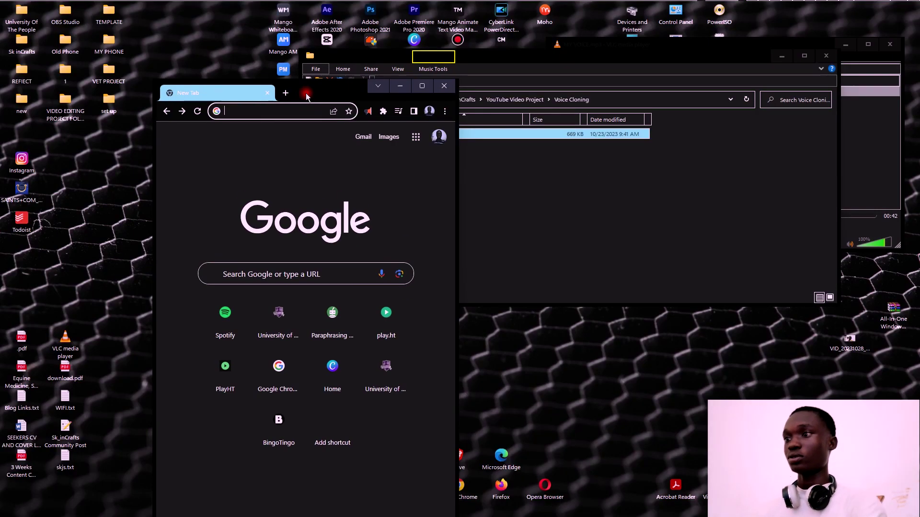
pyautogui.moveTo(306, 93); pyautogui.dragTo(242, 32)
pyautogui.moveTo(395, 457); pyautogui.dragTo(800, 457)
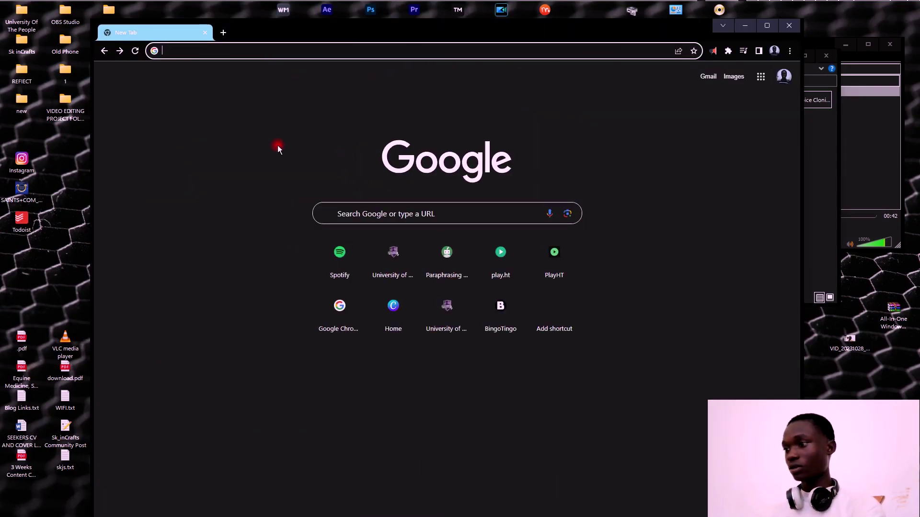
# Open the PlayHT website, go to its free sign-up form in a maximized window and enter the full name
pyautogui.click(554, 253)
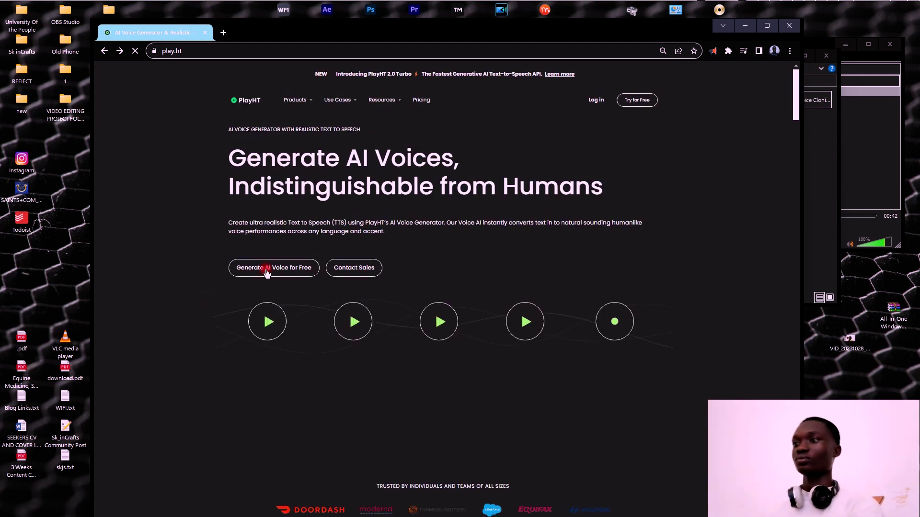
pyautogui.click(290, 271)
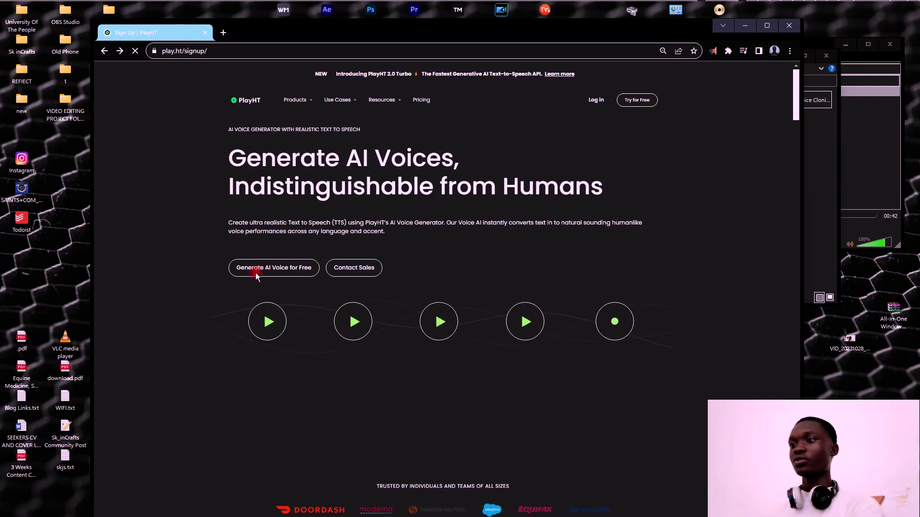
pyautogui.doubleClick(566, 36)
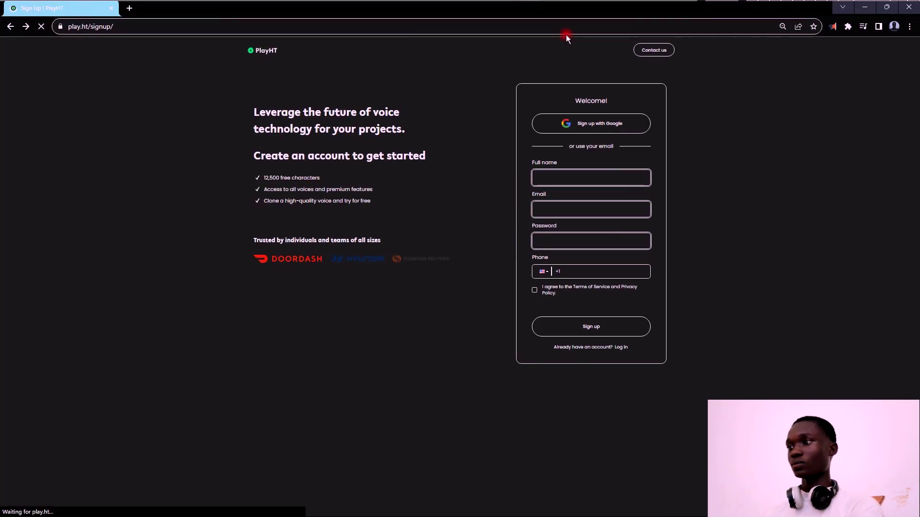
pyautogui.click(557, 174)
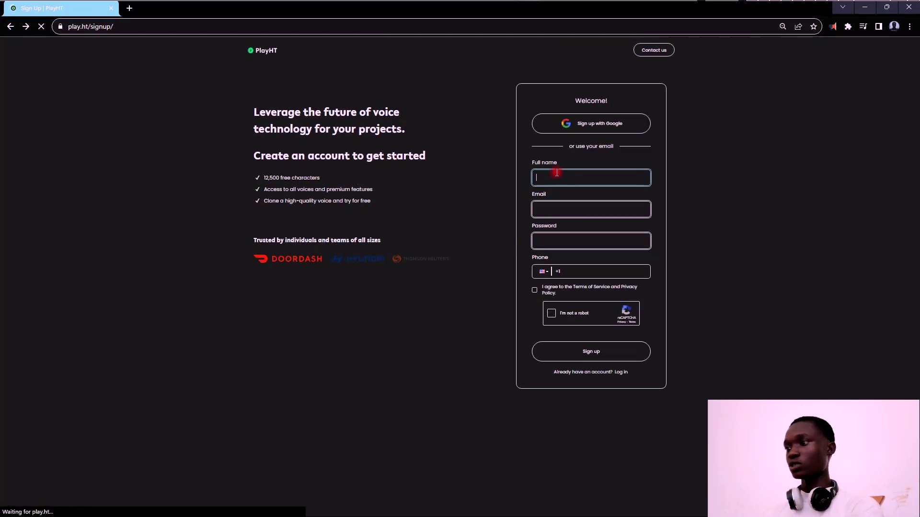
pyautogui.write('ai voice')
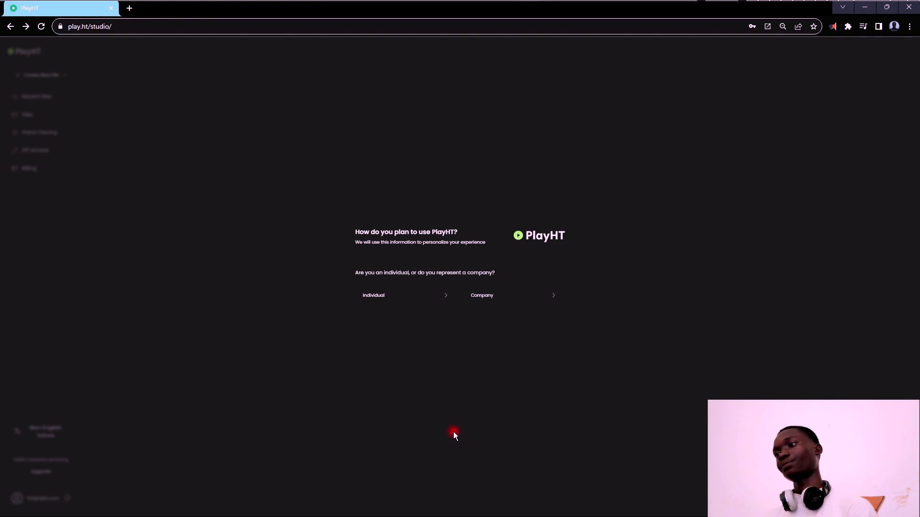
# Zoom the page to 110% and answer the PlayHT usage questions with Individual, Personal Listening and Dyslexia
pyautogui.hotkey('ctrl', '+')
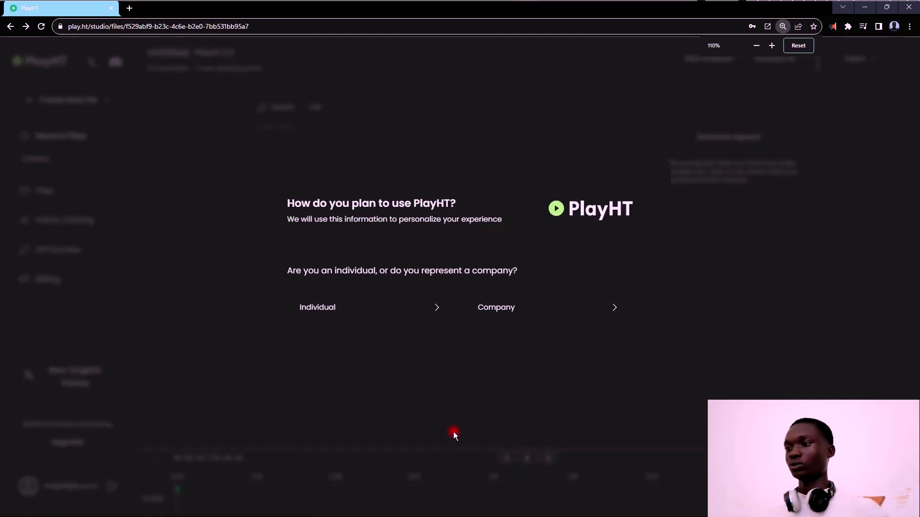
pyautogui.click(376, 307)
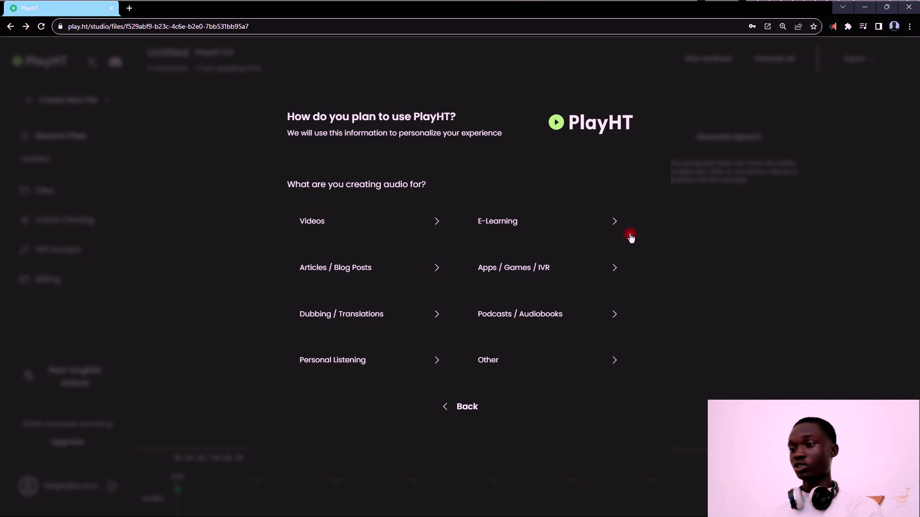
pyautogui.click(360, 360)
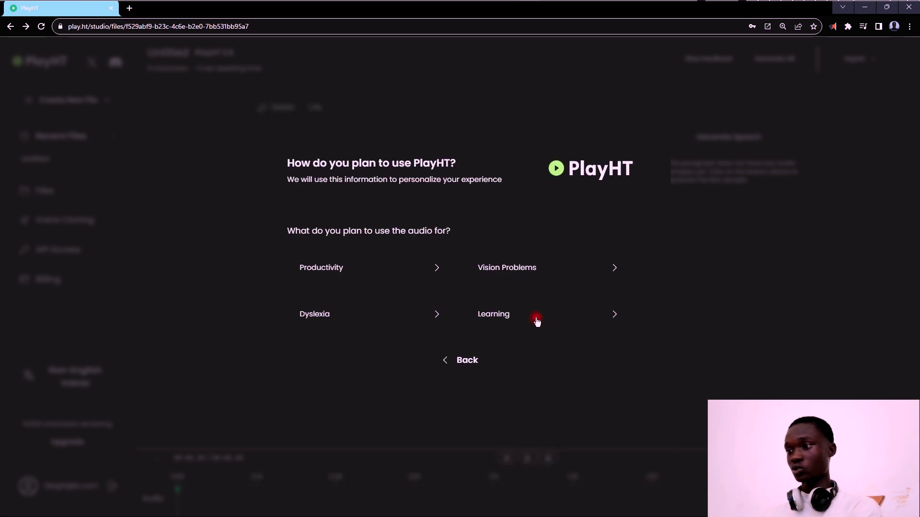
pyautogui.click(329, 326)
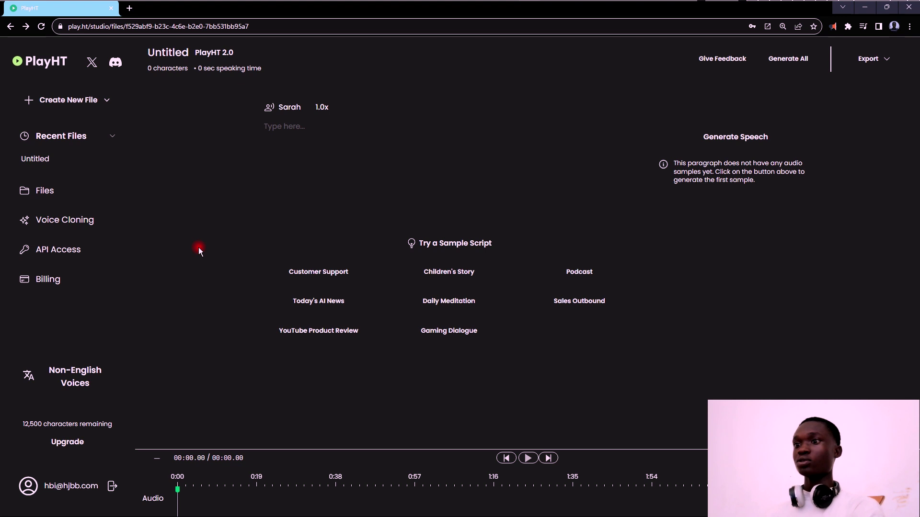
# Write "Hi there" as the first script paragraph and add a second paragraph below it
pyautogui.click(280, 123)
pyautogui.write('Hi')
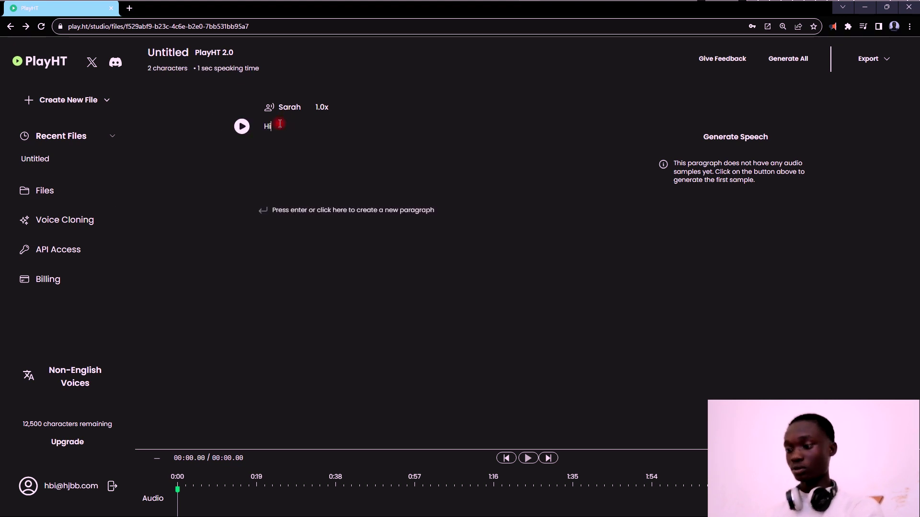
pyautogui.write(' there')
pyautogui.press('Return')
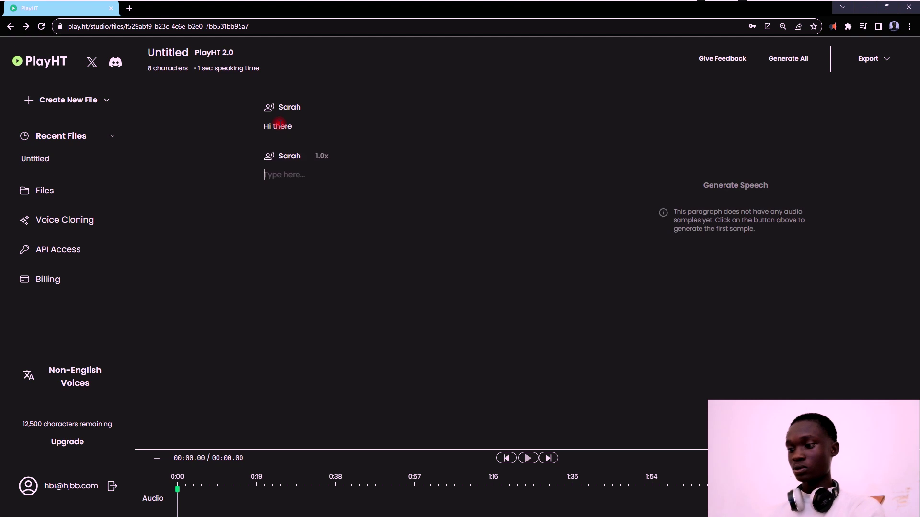
# Write "who are you by the way?" as the second paragraph and generate speech for all paragraphs
pyautogui.write('how a')
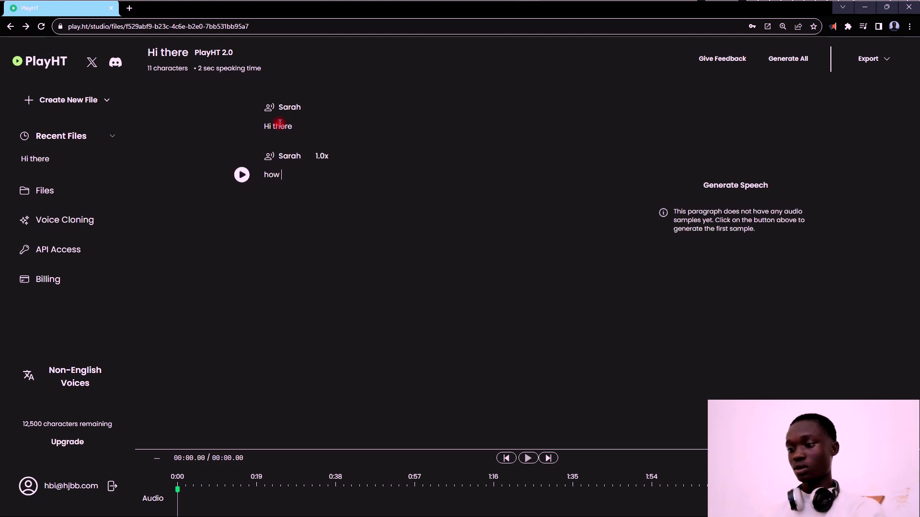
pyautogui.press('BackSpace')
pyautogui.press('BackSpace')
pyautogui.press('BackSpace')
pyautogui.press('BackSpace')
pyautogui.press('BackSpace')
pyautogui.write('who are you by t')
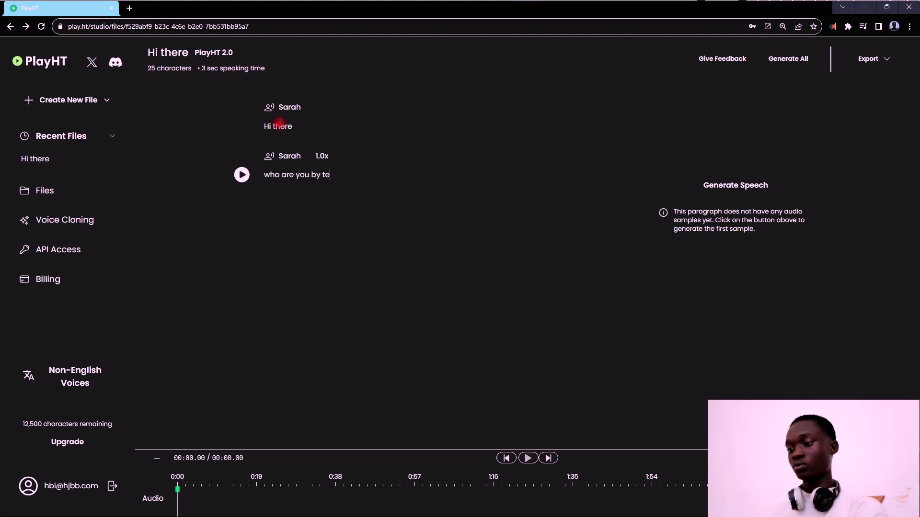
pyautogui.write('he way?')
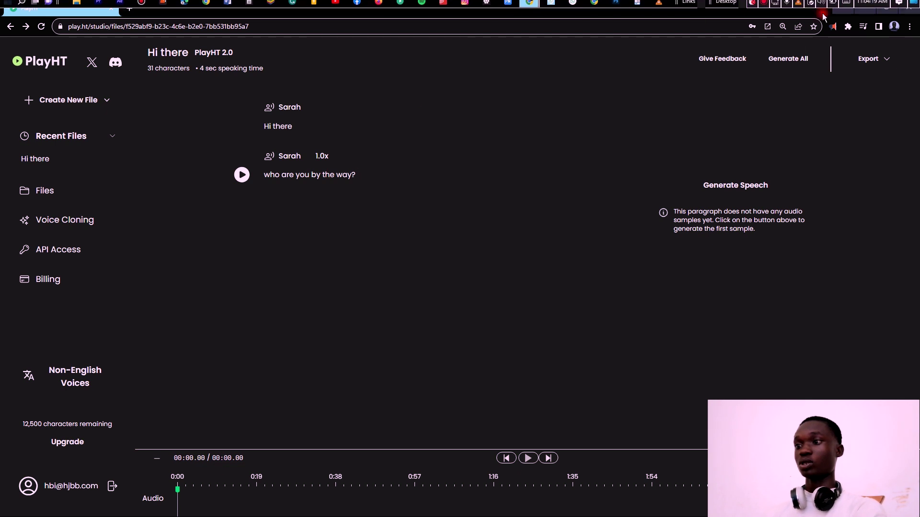
pyautogui.click(791, 59)
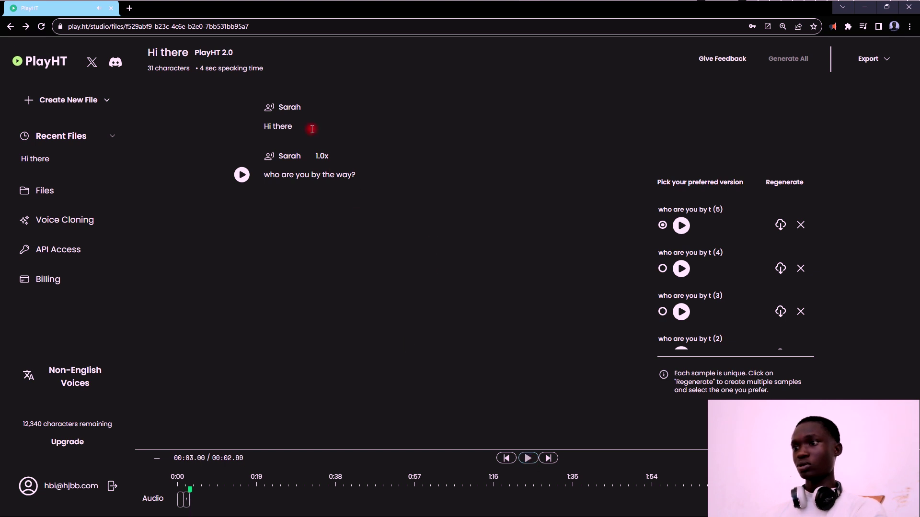
# Change the voice to Joseph, the British male English voice, for all paragraphs of the script
pyautogui.click(282, 107)
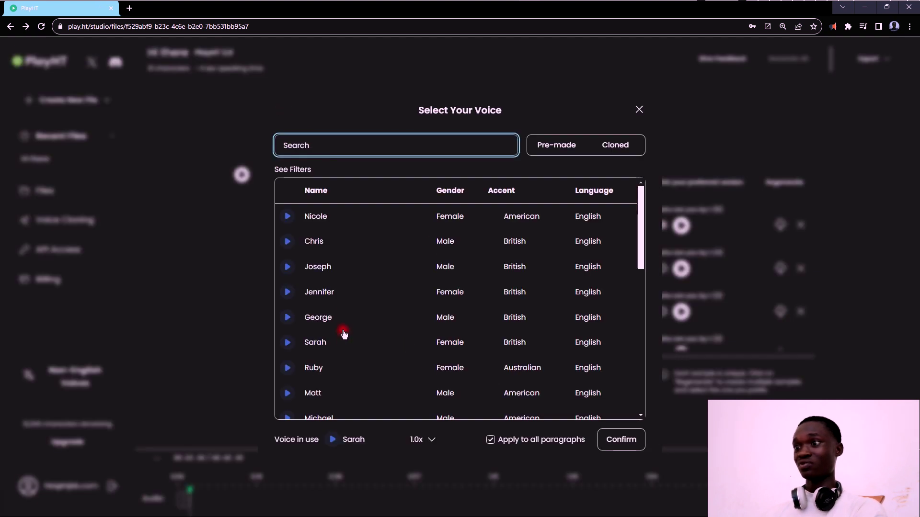
pyautogui.click(330, 269)
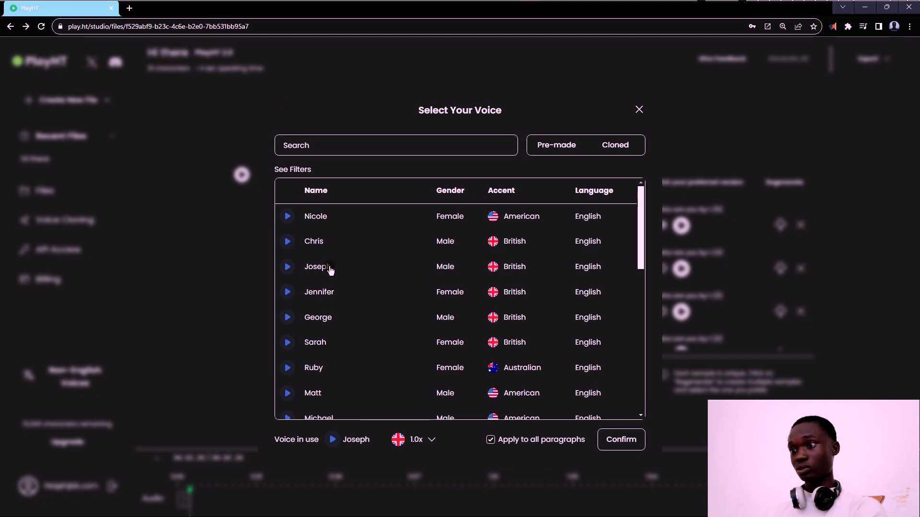
pyautogui.scroll(-10, 330, 270)
pyautogui.scroll(10, 330, 270)
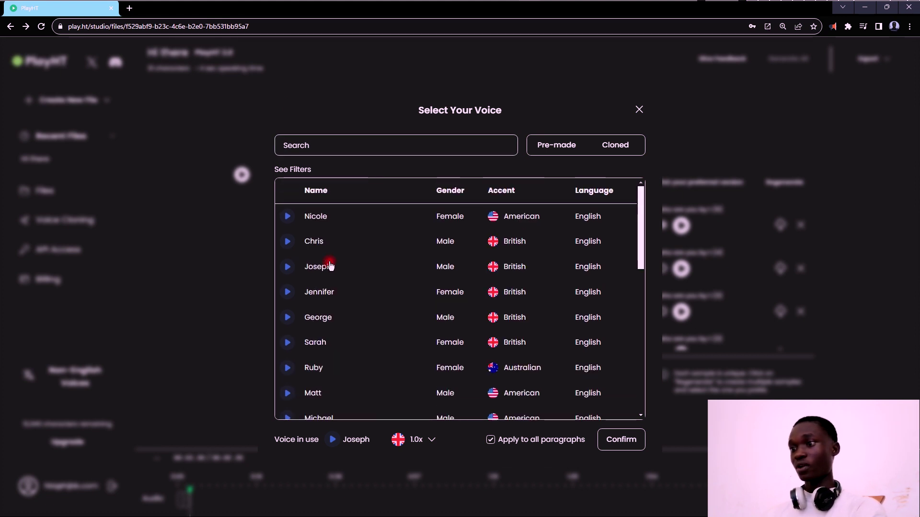
pyautogui.doubleClick(330, 267)
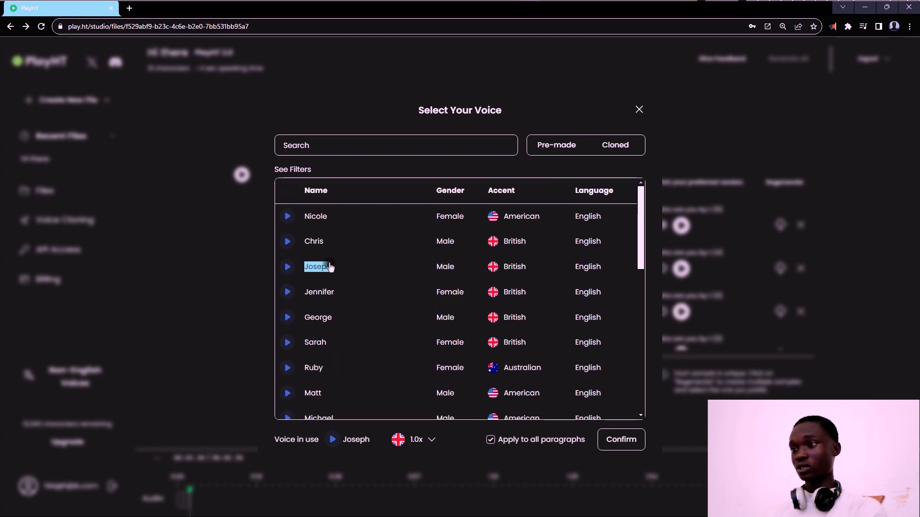
pyautogui.click(626, 441)
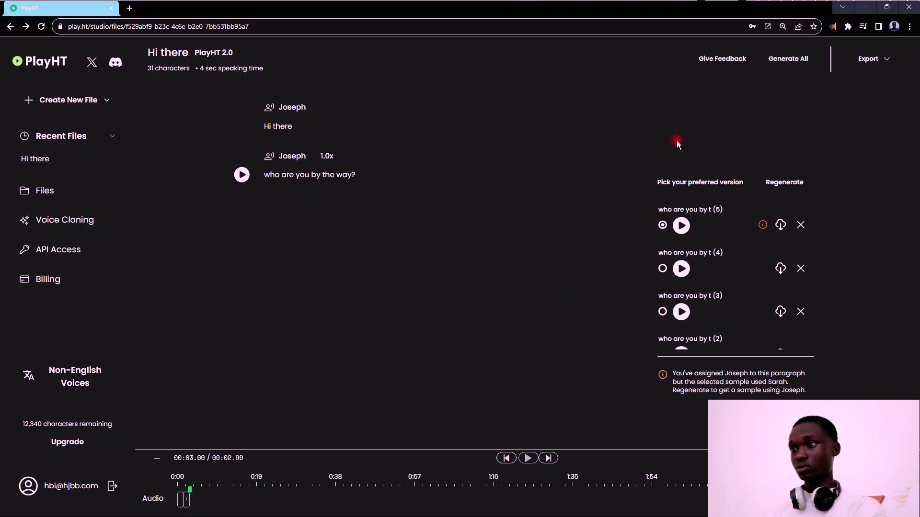
# Generate the speech for all paragraphs again with the newly assigned voice and play the full audio
pyautogui.click(786, 55)
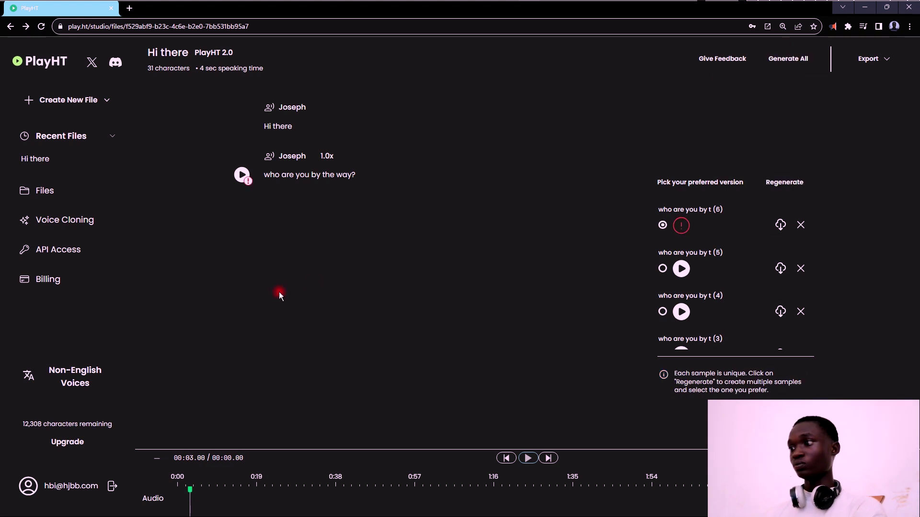
pyautogui.click(529, 459)
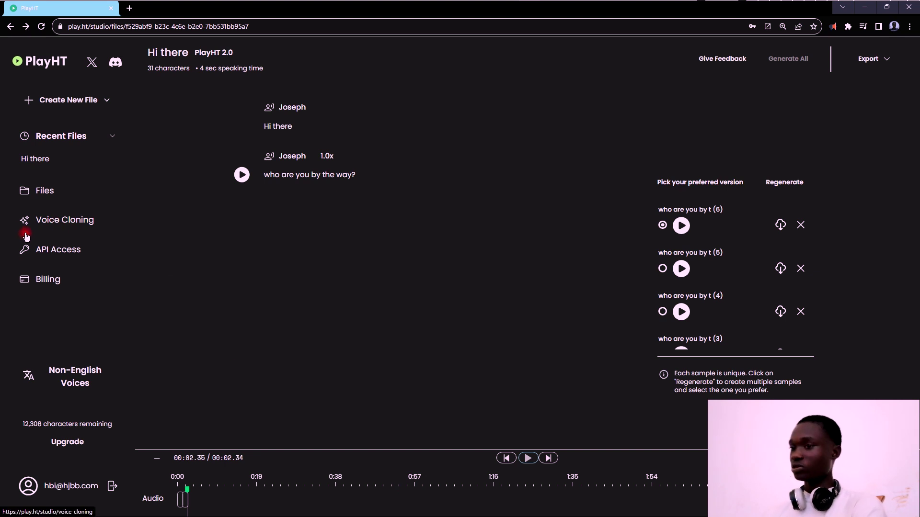
# Start creating a new voice clone in PlayHT's voice cloning section using the Instant method
pyautogui.click(44, 225)
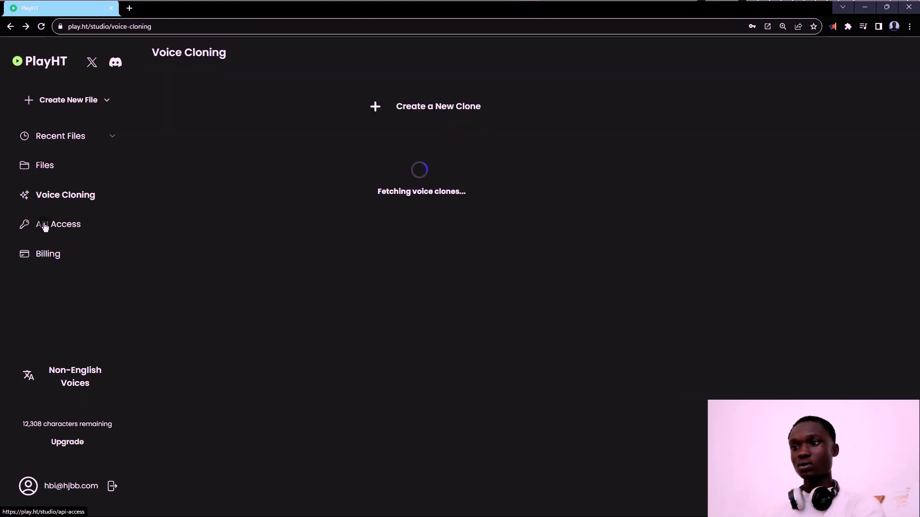
pyautogui.click(413, 108)
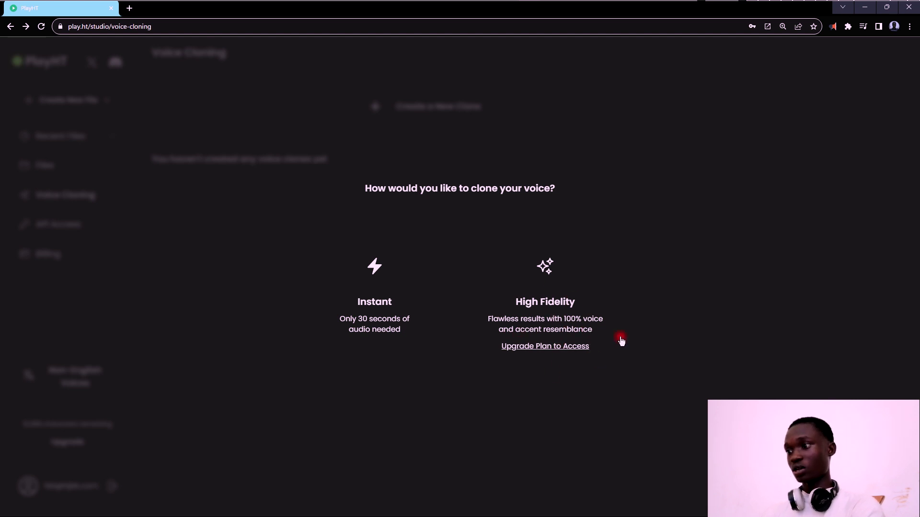
pyautogui.click(369, 307)
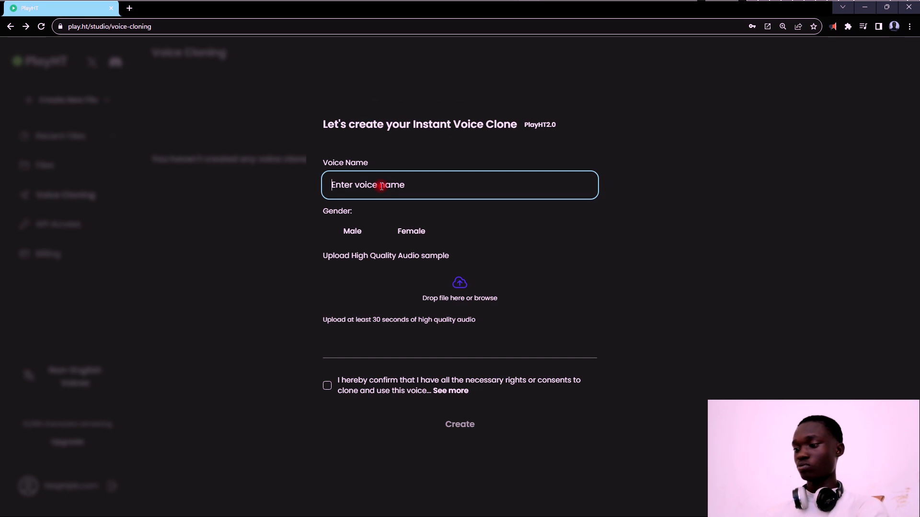
# Name the voice clone with the speaker's first name followed by "Voice" and set its gender to Male
pyautogui.write('samuel')
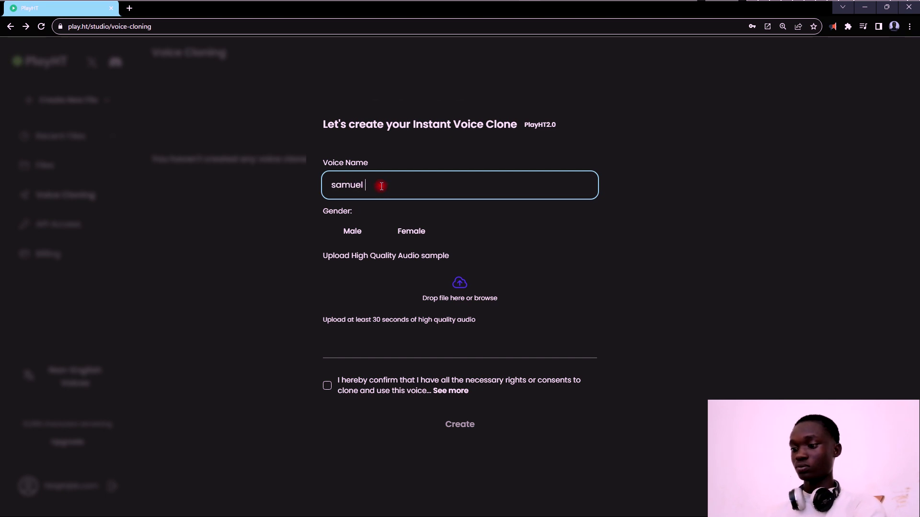
pyautogui.press('BackSpace')
pyautogui.press('BackSpace')
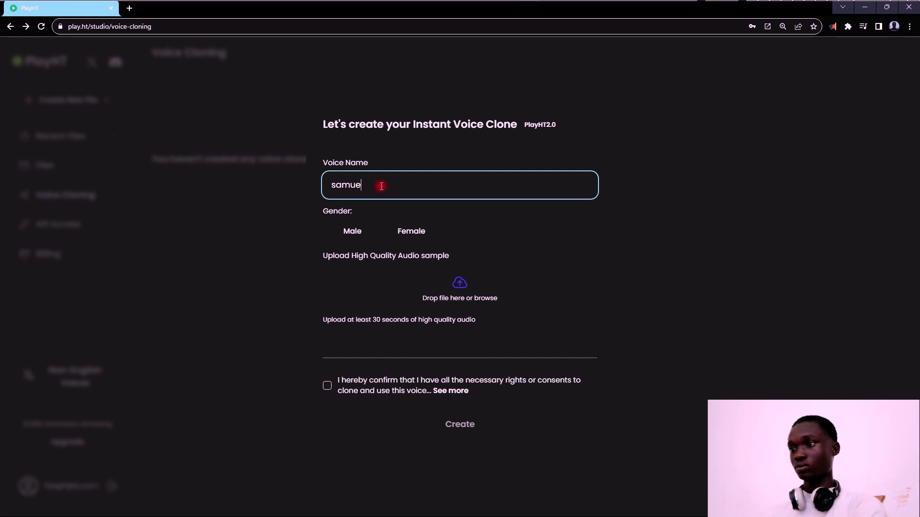
pyautogui.press('BackSpace')
pyautogui.press('BackSpace')
pyautogui.write('Sa')
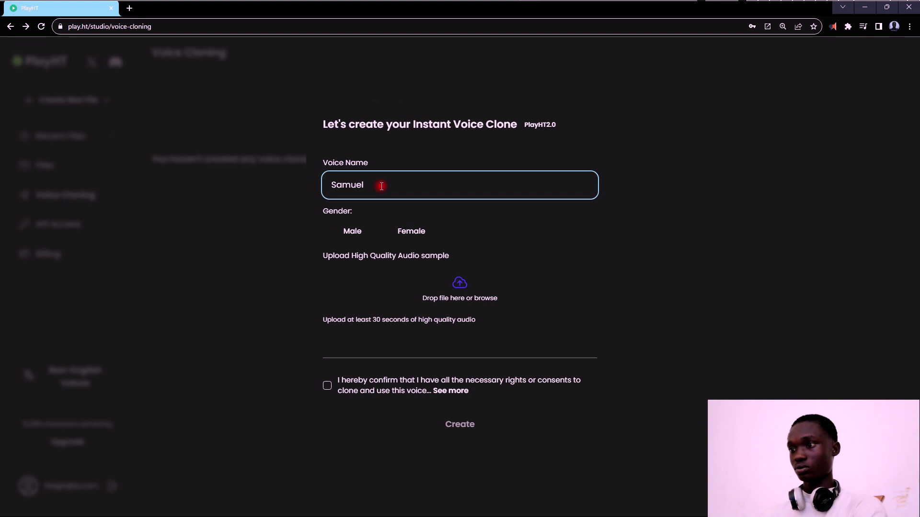
pyautogui.write('muel Voice')
pyautogui.click(352, 231)
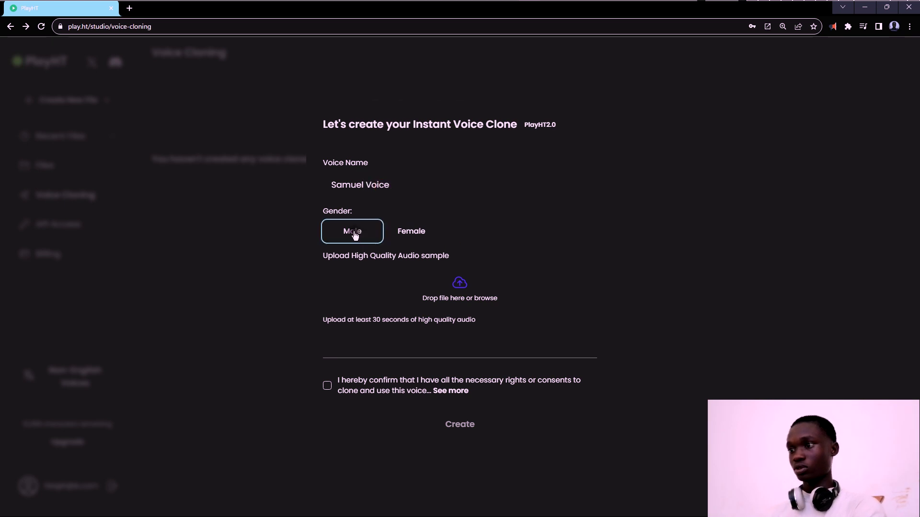
# Upload MY VOICE.mp3 from the Voice Cloning folder as the audio sample and create the clone with the rights consent confirmed
pyautogui.click(452, 285)
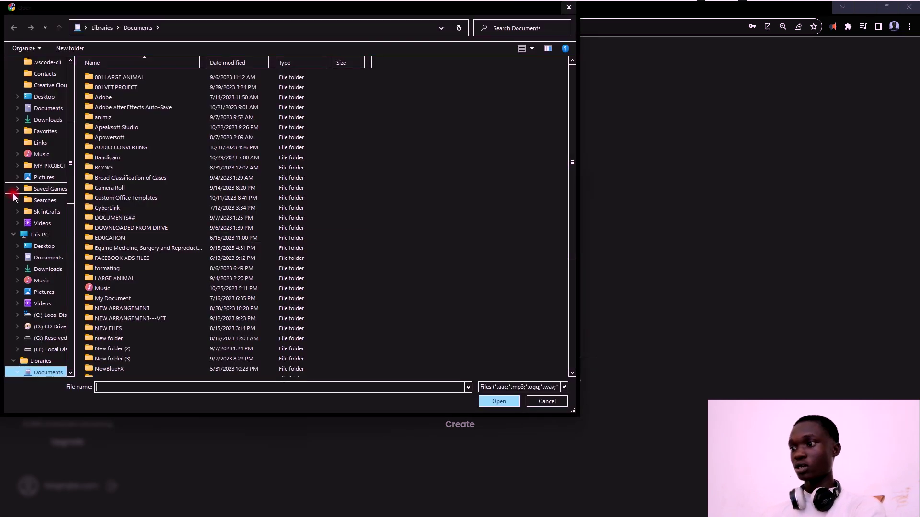
pyautogui.scroll(7, 13, 194)
pyautogui.click(40, 200)
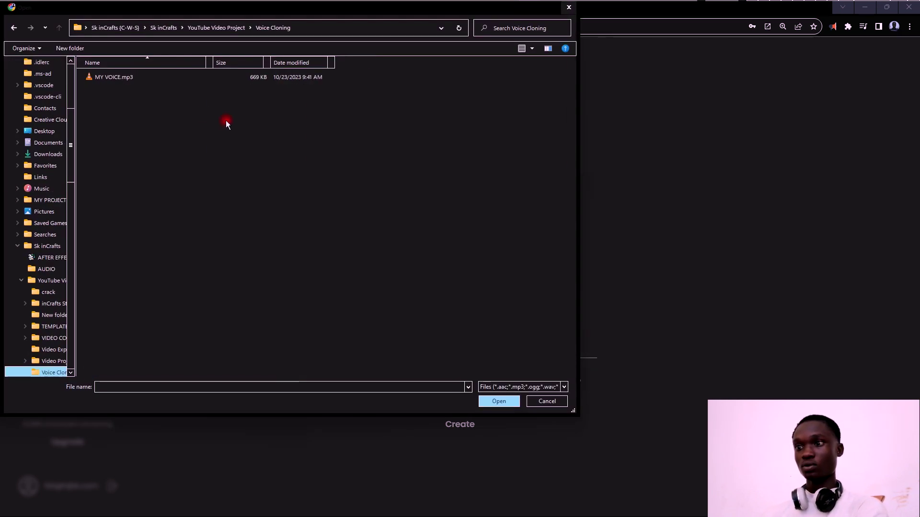
pyautogui.click(149, 81)
pyautogui.doubleClick(149, 82)
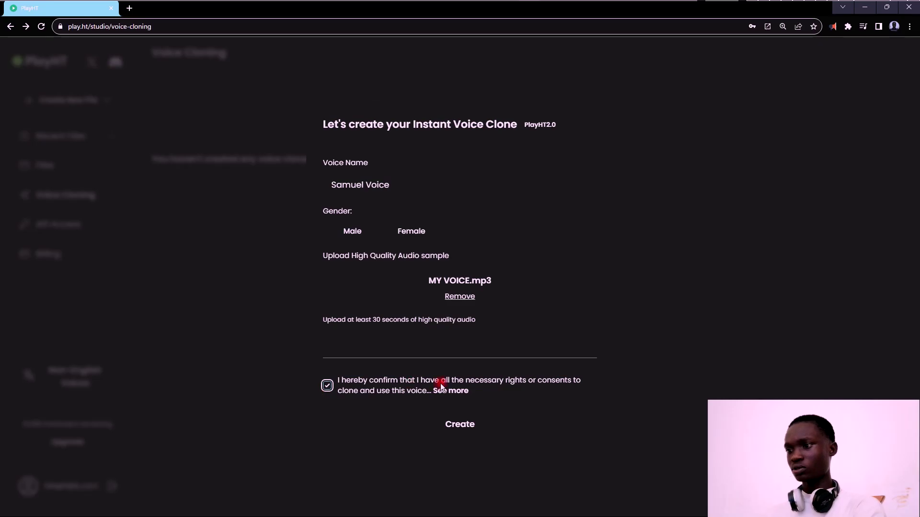
pyautogui.click(458, 423)
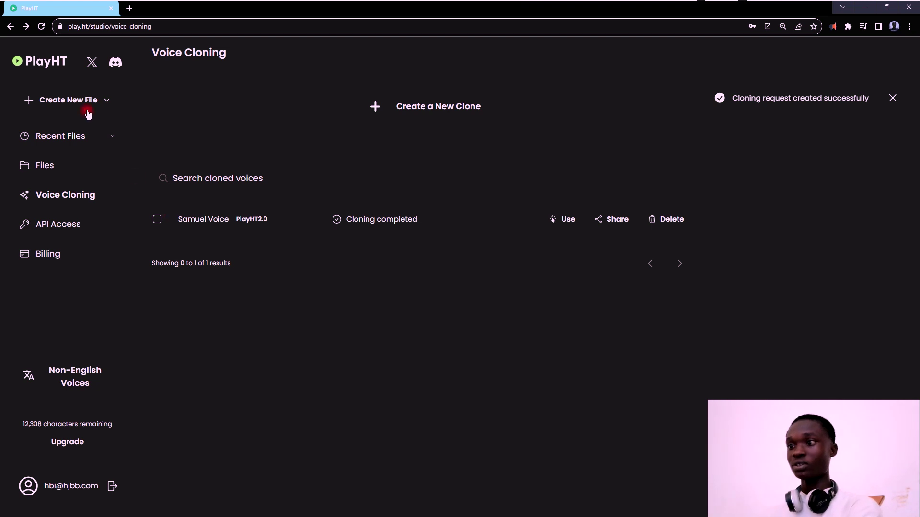
# Create a new PlayHT 2.0 file with the paragraphs "Hi there" and "Who are you by the way?"
pyautogui.click(63, 99)
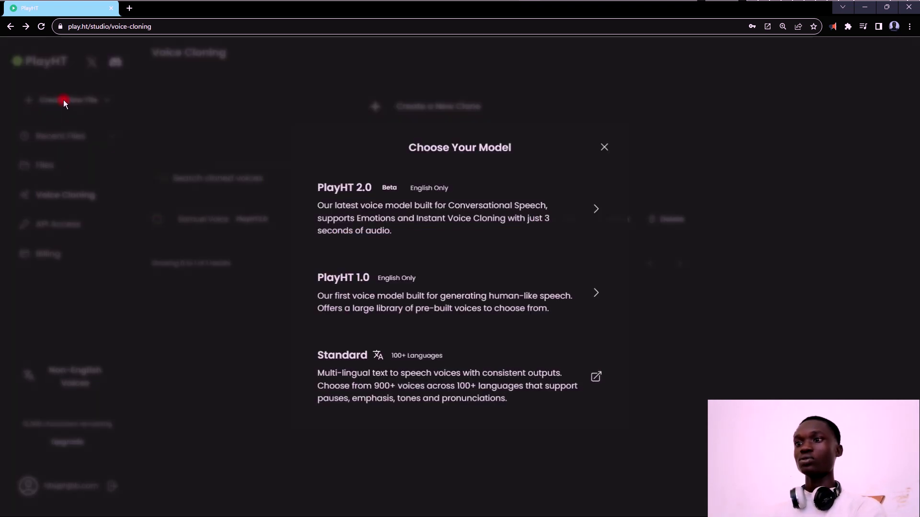
pyautogui.click(486, 199)
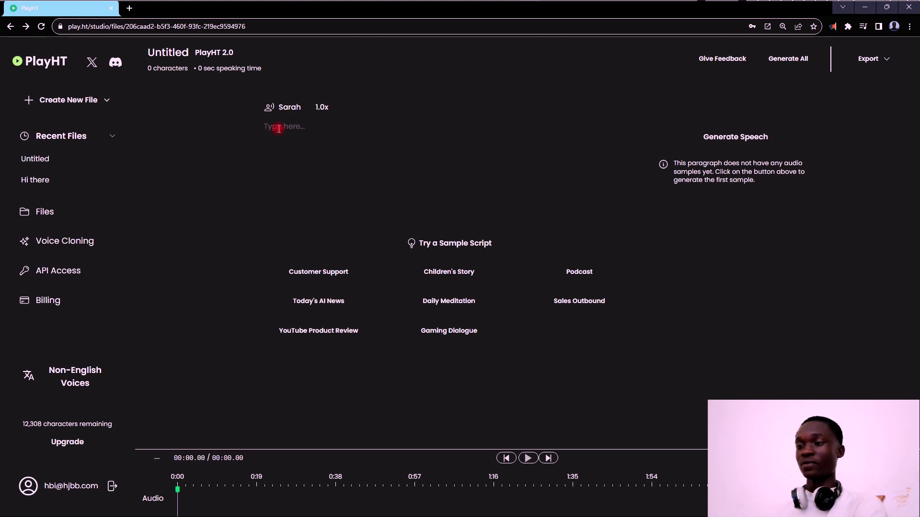
pyautogui.write('Hi t')
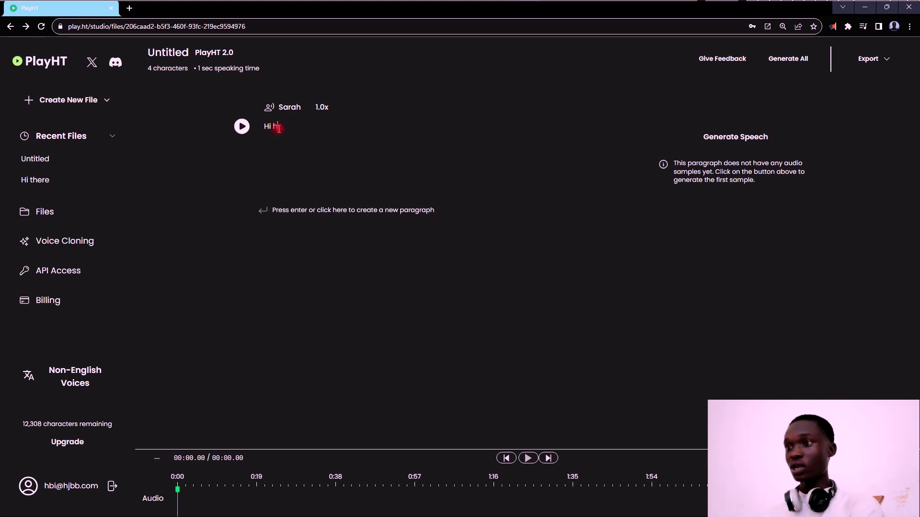
pyautogui.write('here')
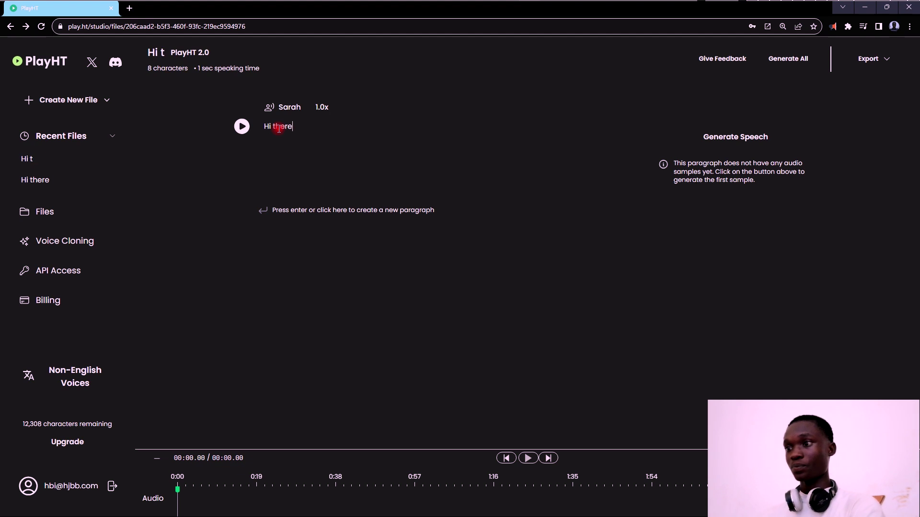
pyautogui.press('Return')
pyautogui.write('Who')
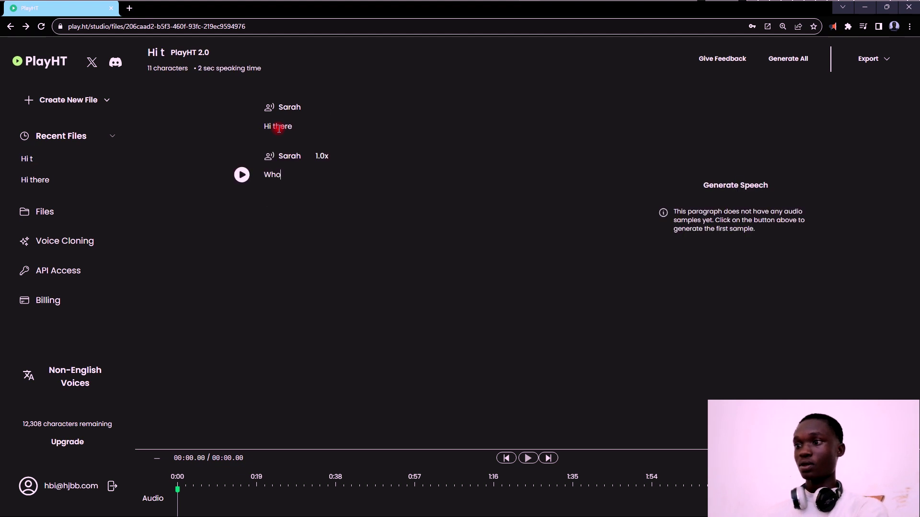
pyautogui.write(' are you by')
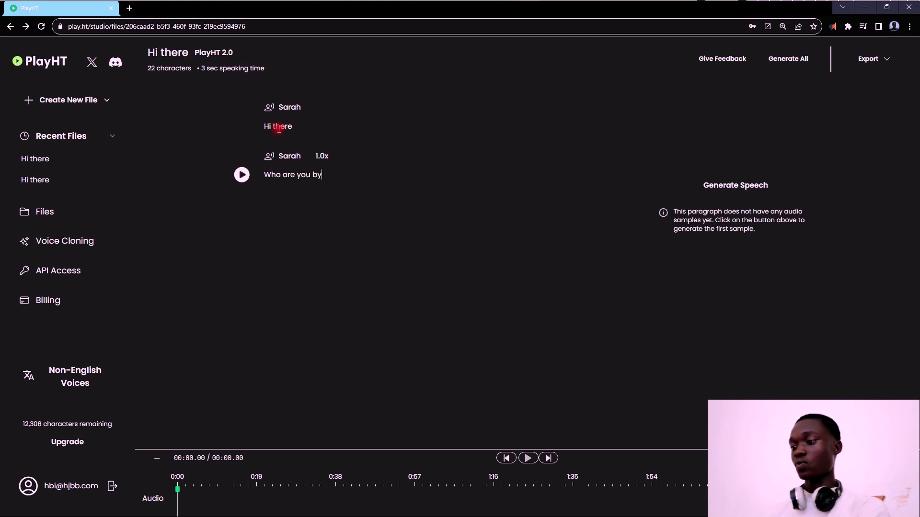
pyautogui.write(' the way?')
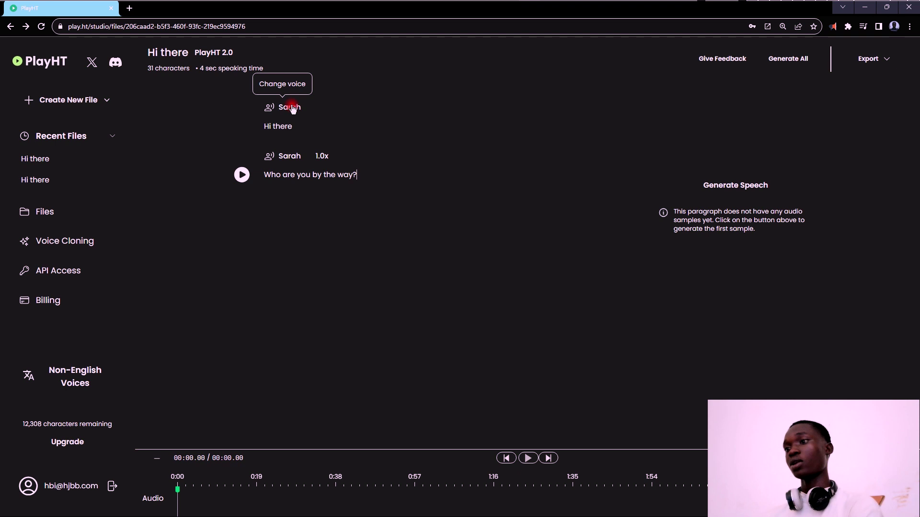
# Change the voice to the newly cloned male voice for all paragraphs of the script
pyautogui.click(292, 108)
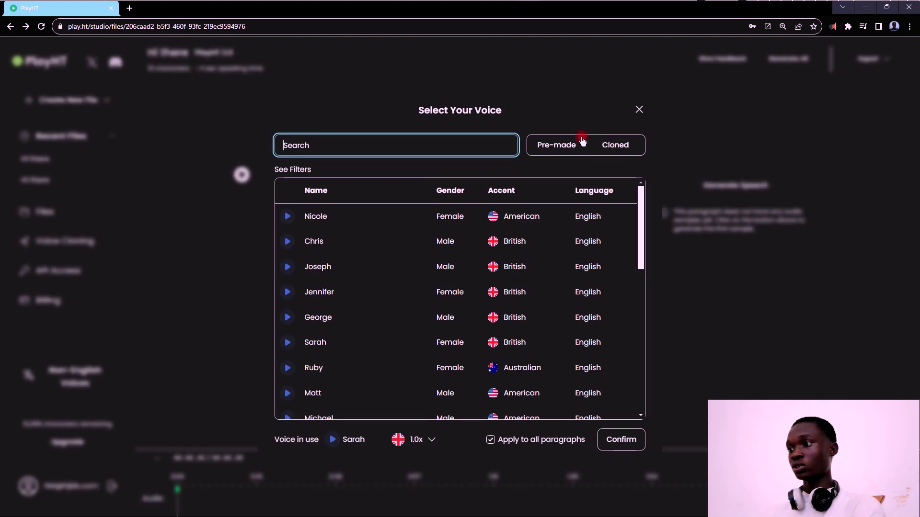
pyautogui.click(615, 149)
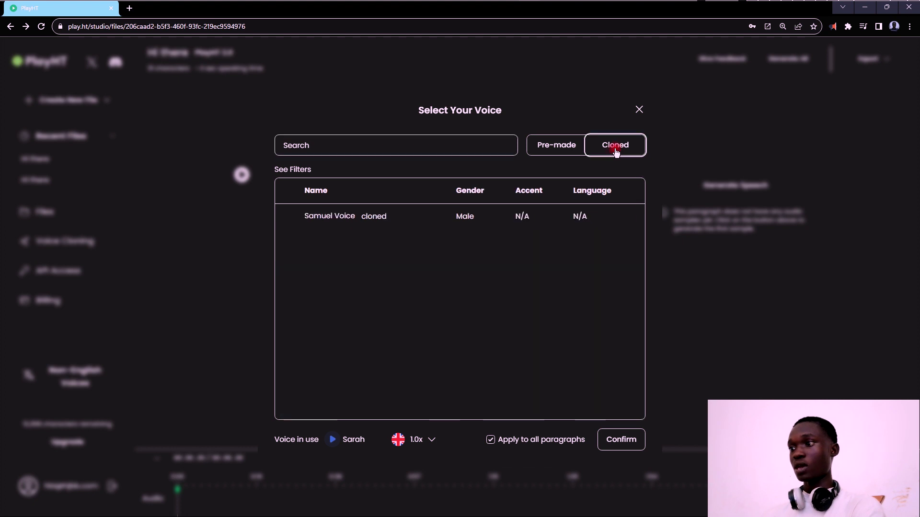
pyautogui.click(437, 216)
pyautogui.doubleClick(355, 221)
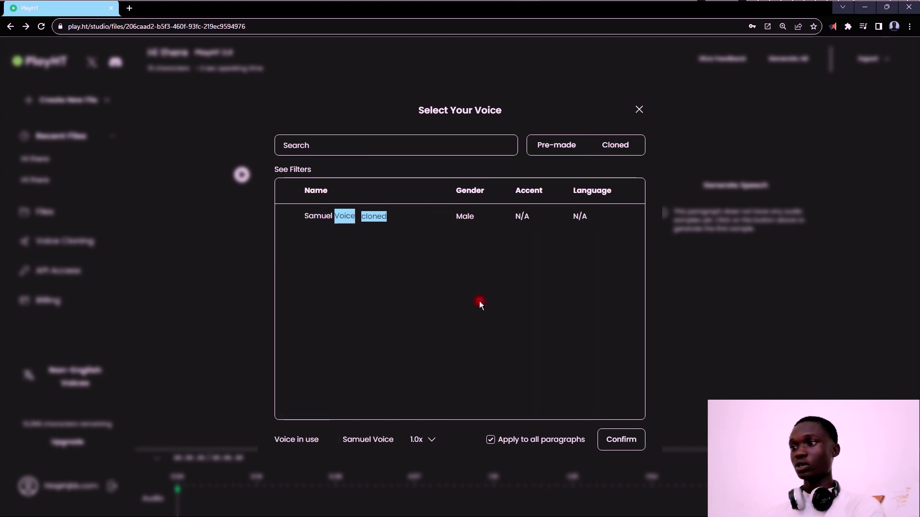
pyautogui.click(408, 215)
pyautogui.click(618, 439)
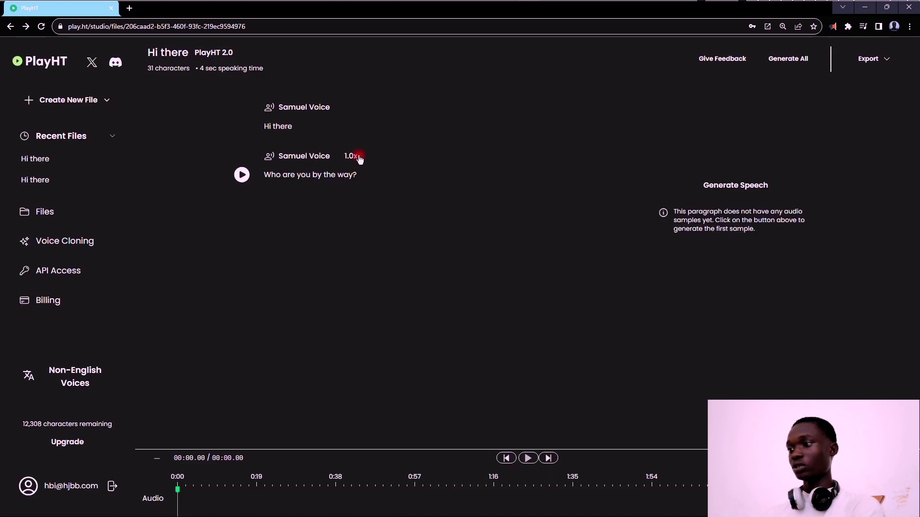
# Generate speech for all paragraphs with the cloned voice and play the full audio
pyautogui.click(794, 61)
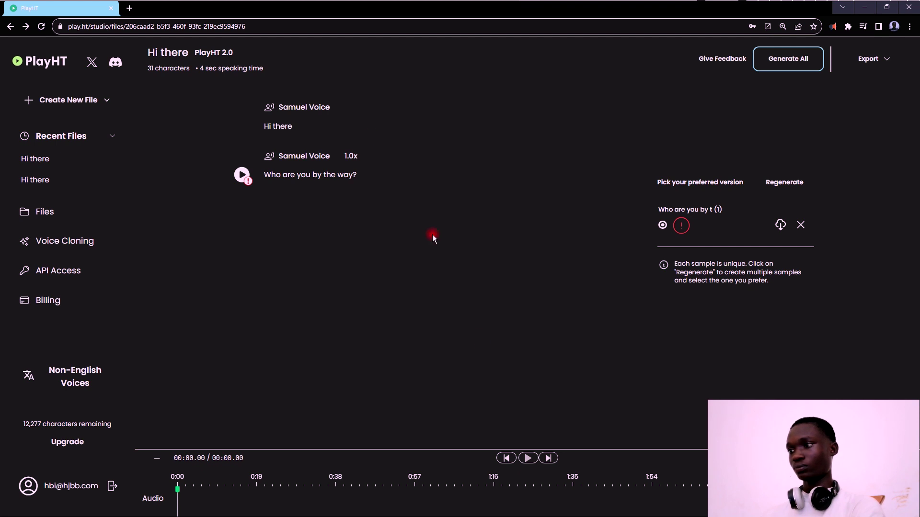
pyautogui.click(289, 127)
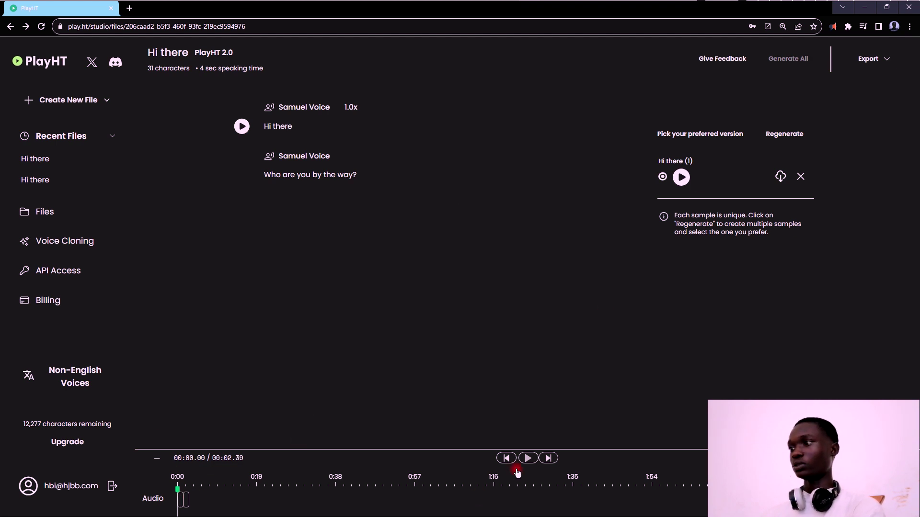
pyautogui.click(527, 458)
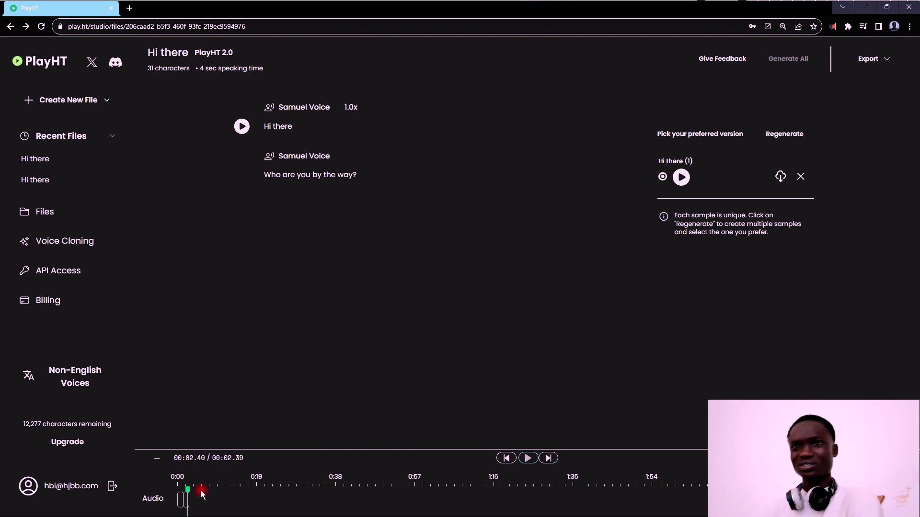
# Return the playhead to the start of the audio timeline, enlarge the timeline scale and replay the cloned speech
pyautogui.moveTo(189, 489); pyautogui.dragTo(139, 488)
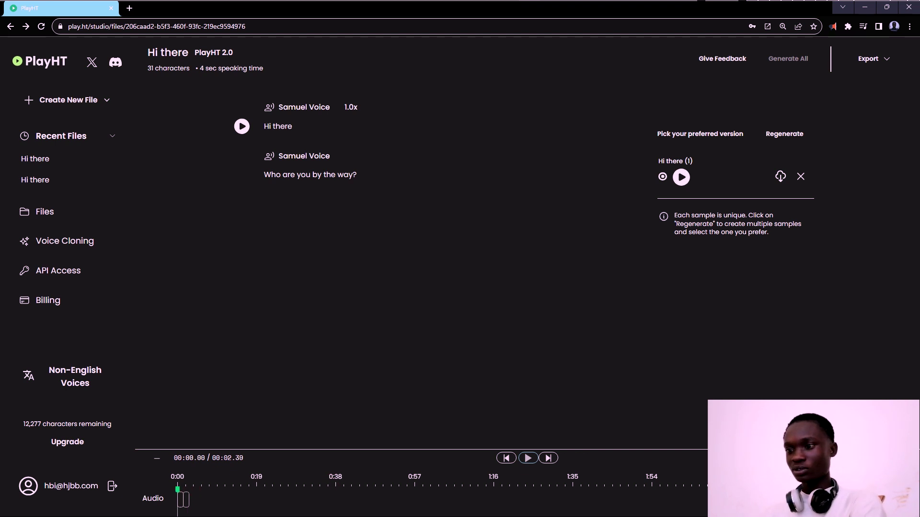
pyautogui.moveTo(833, 459); pyautogui.dragTo(882, 458)
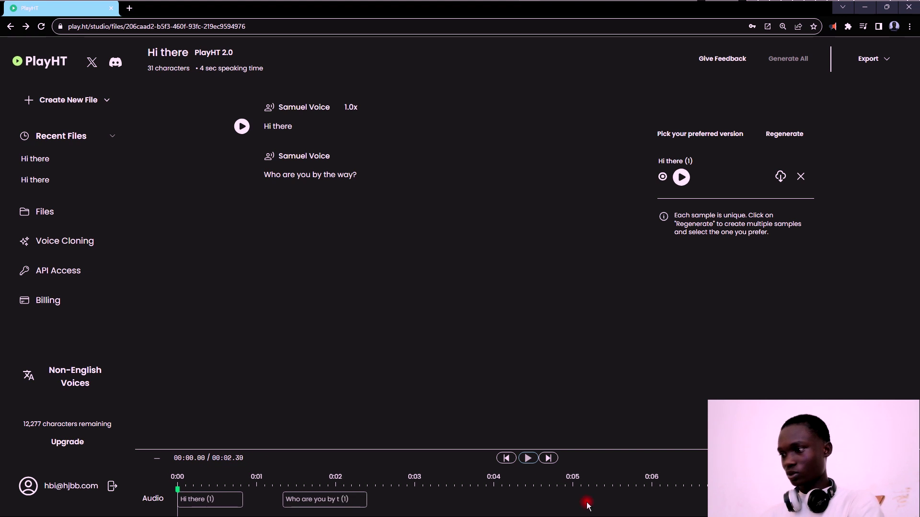
pyautogui.click(529, 458)
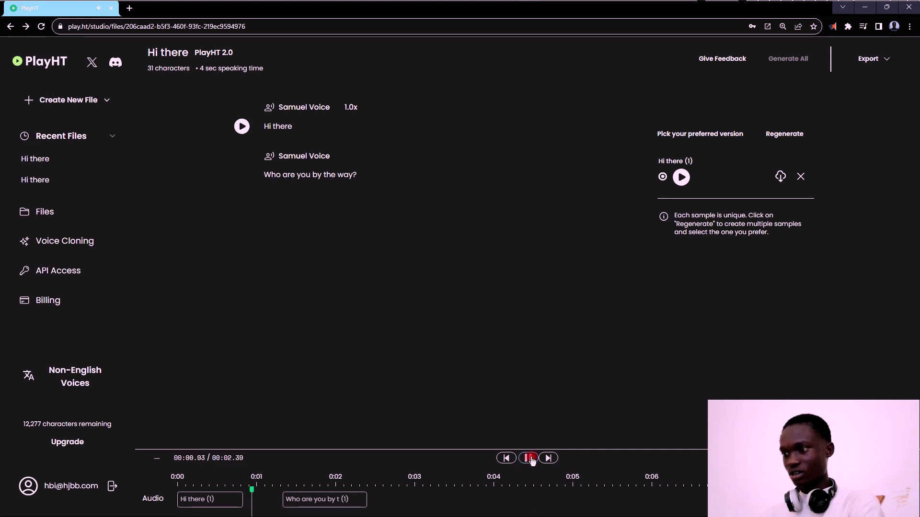